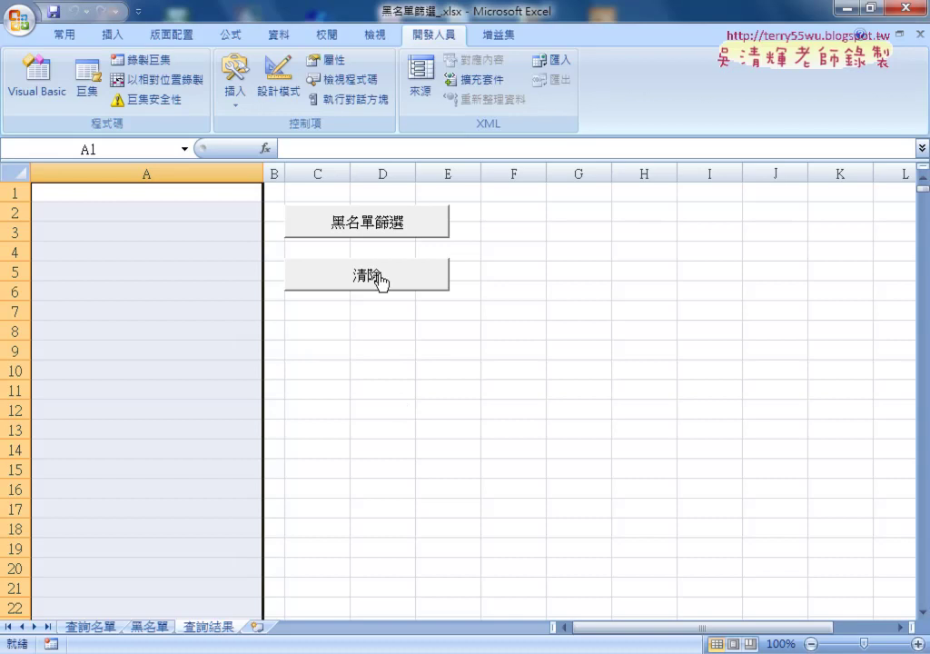
# Step: Run 黑名單篩選, clear column A with 清除, and view the 黑名單 sheet
pyautogui.click(368, 225)
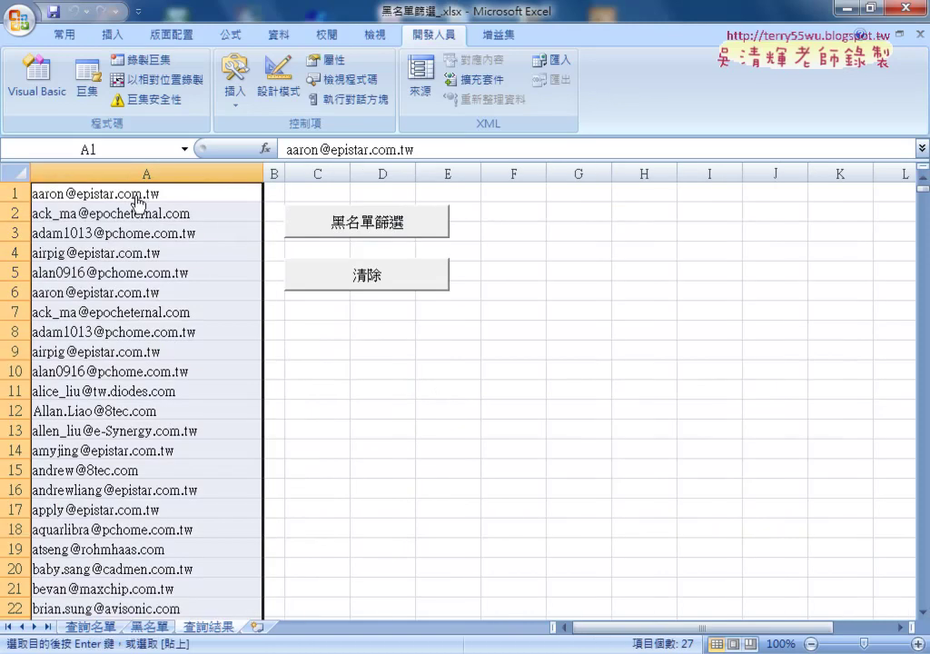
pyautogui.click(344, 289)
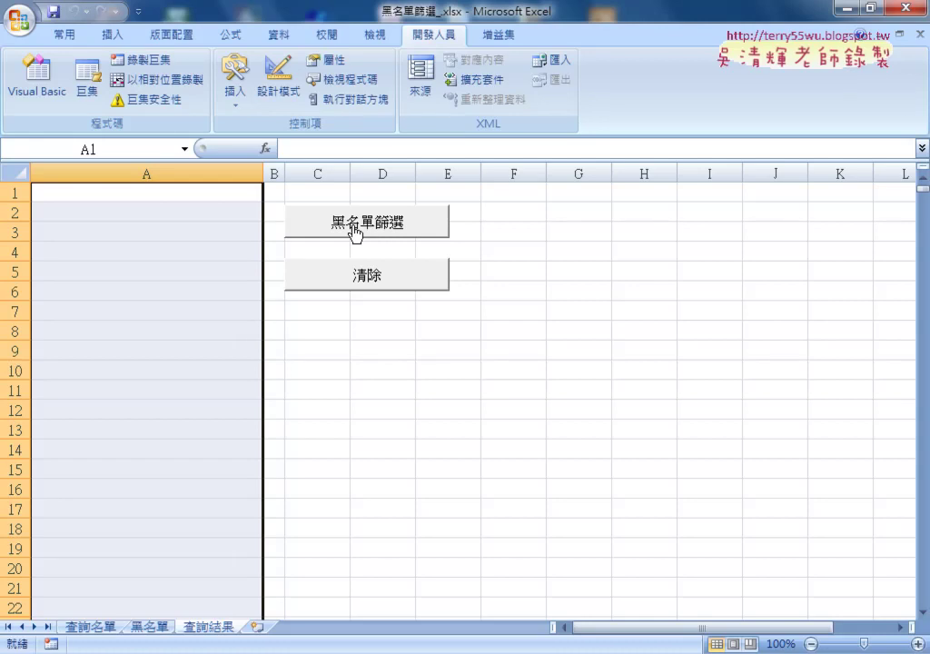
pyautogui.click(151, 627)
# Step: Inspect B2's COUNTIF formula on 查詢名單, then rerun 黑名單篩選 from 查詢結果
pyautogui.click(91, 627)
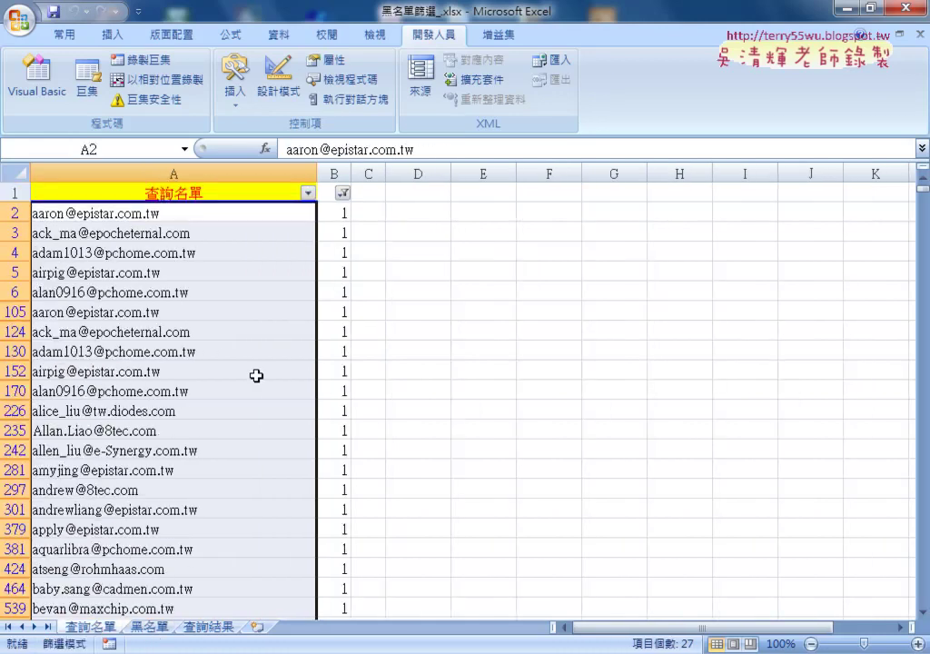
pyautogui.click(338, 214)
pyautogui.click(468, 264)
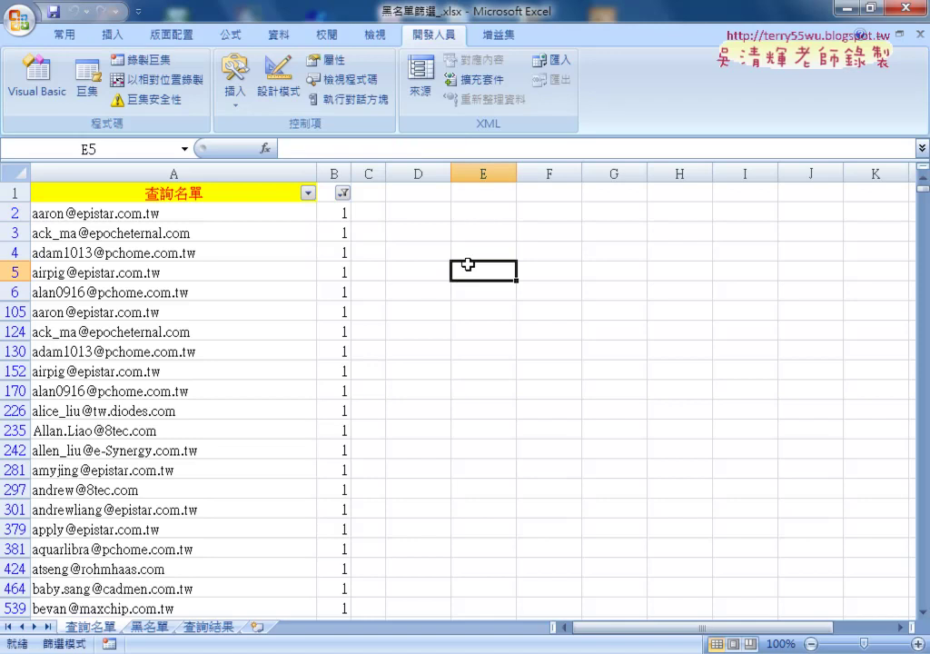
pyautogui.click(207, 626)
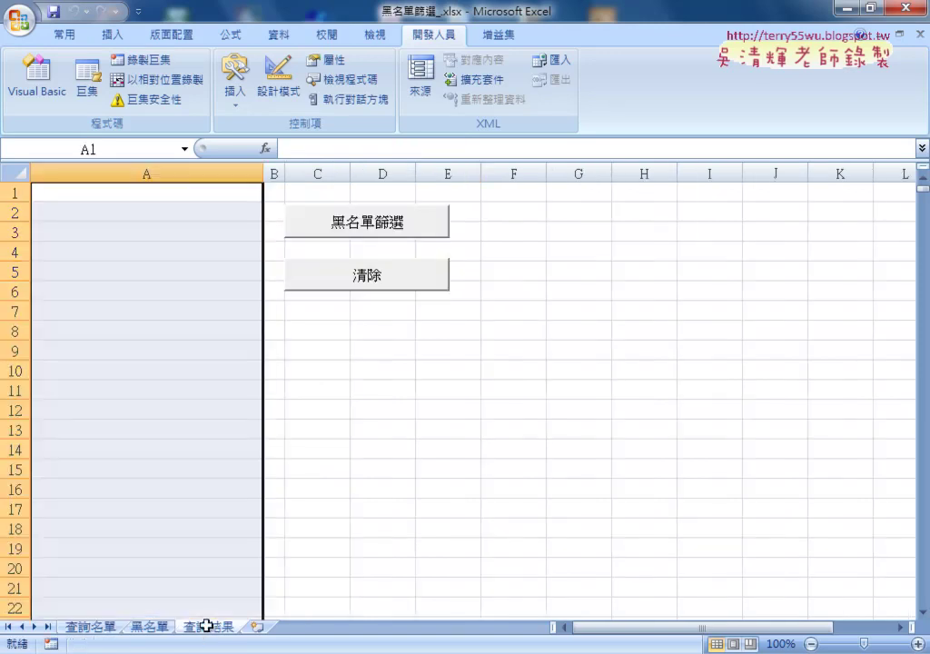
pyautogui.click(360, 226)
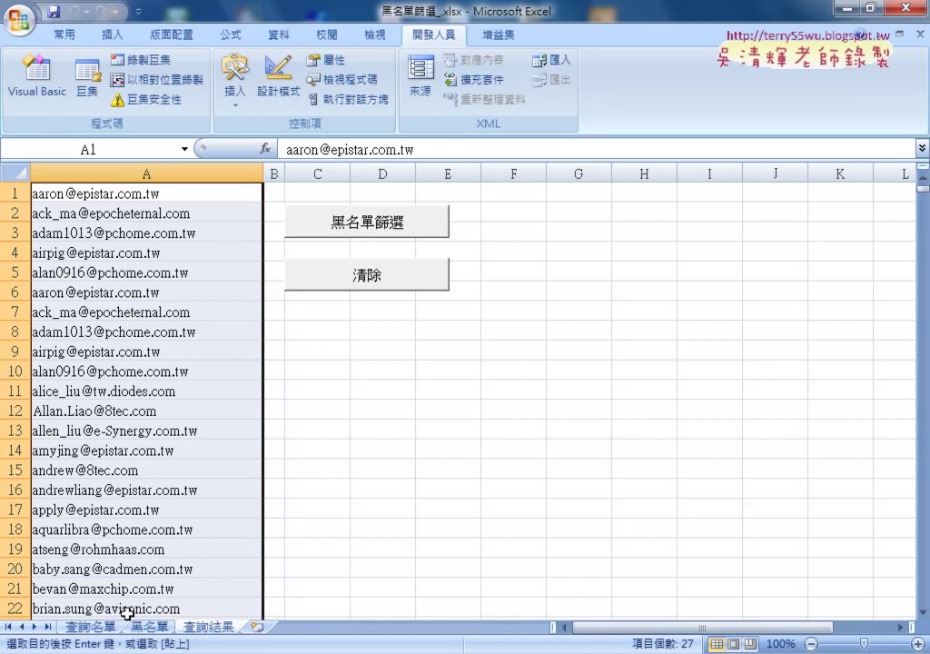
# Step: Review the filtered 查詢名單 sheet, B2's COUNTIF formula, and the Data tab Filter on B1
pyautogui.click(92, 627)
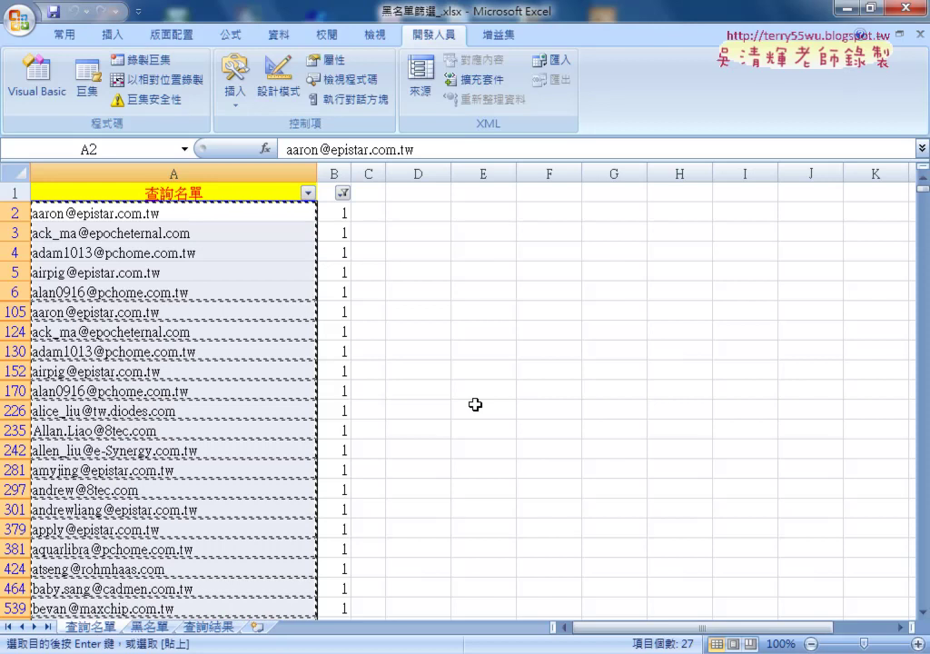
pyautogui.click(338, 214)
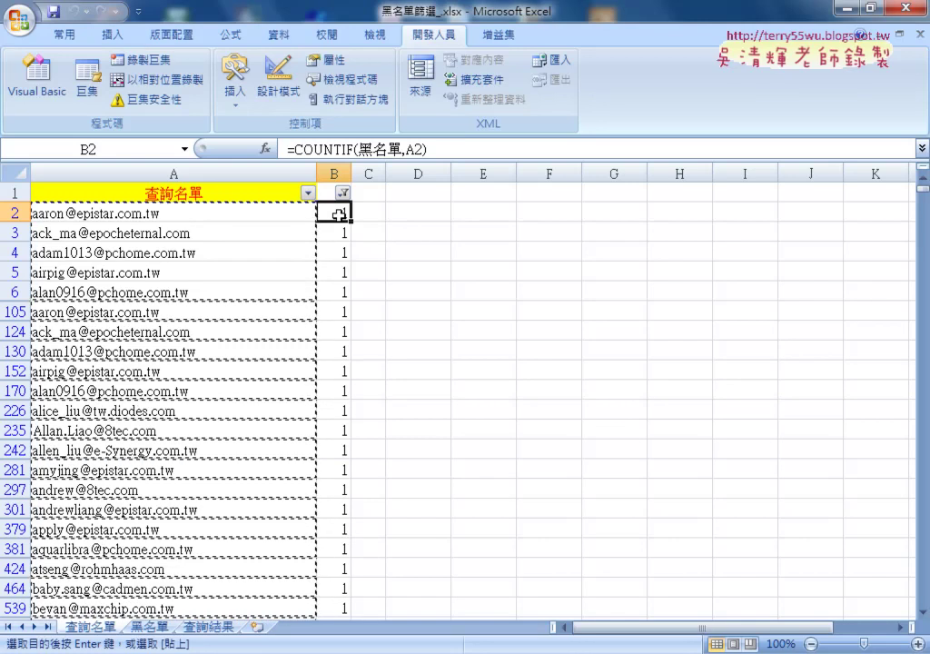
pyautogui.click(337, 193)
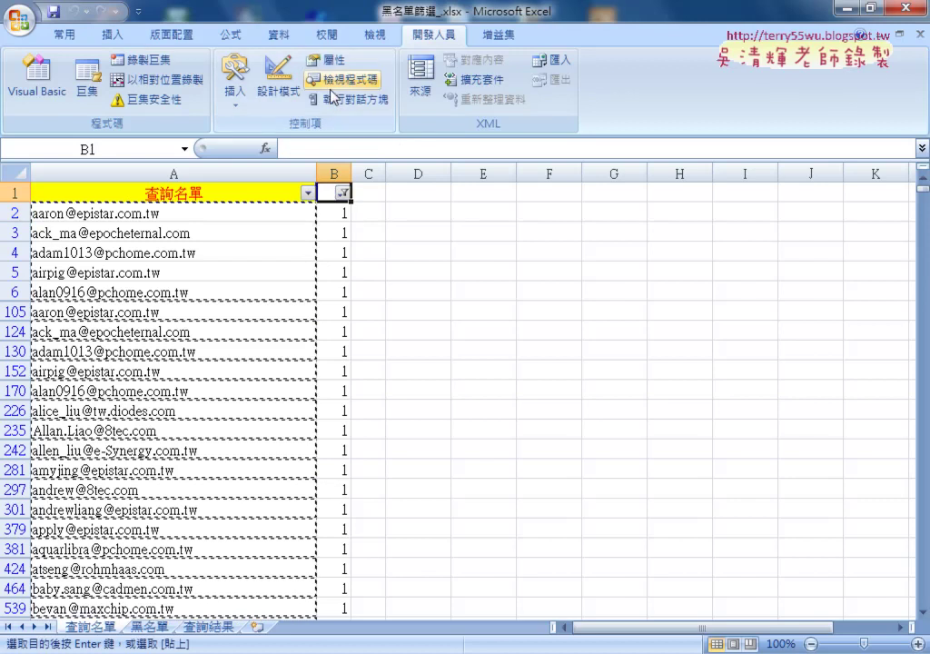
pyautogui.click(279, 35)
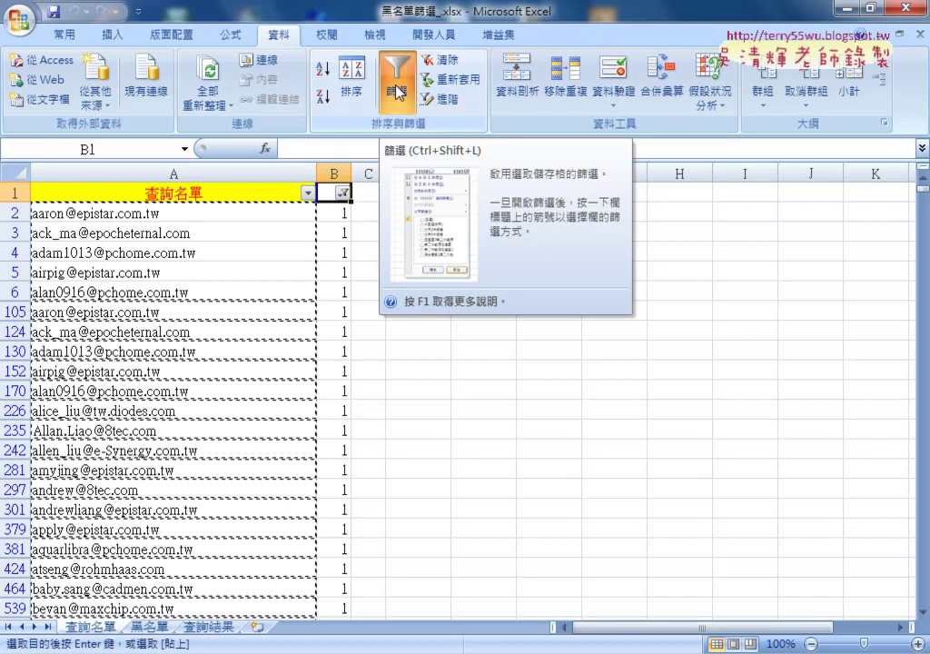
pyautogui.click(432, 36)
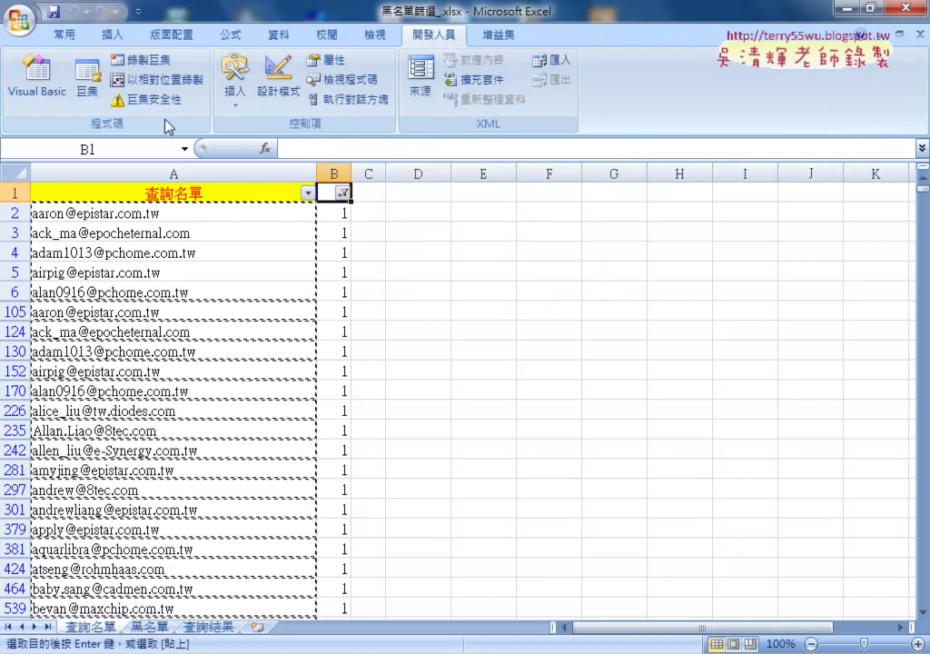
# Step: Open the Visual Basic editor and highlight the step 2 and step 3 comments in Module1
pyautogui.click(38, 75)
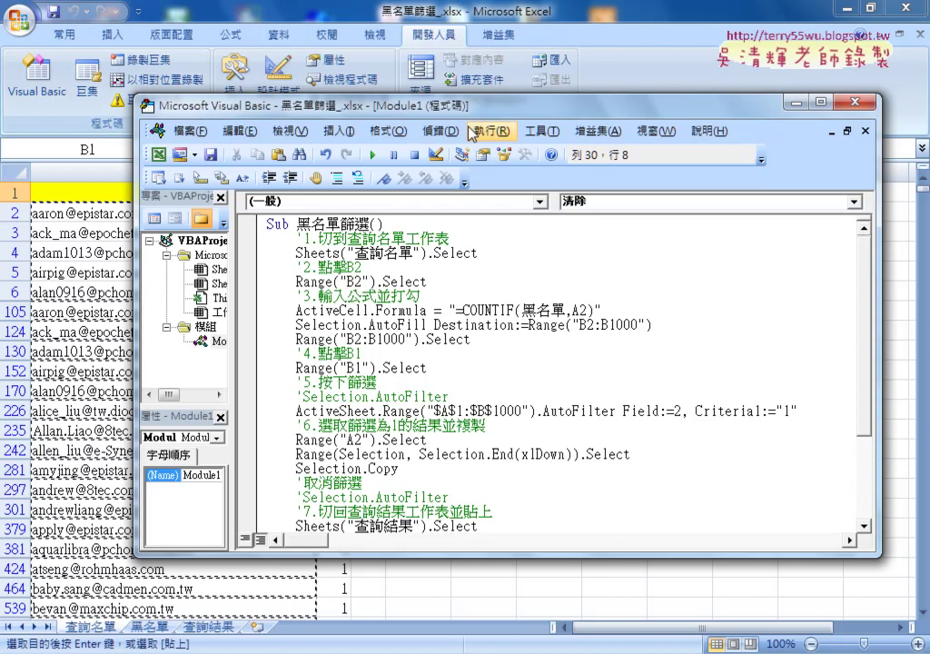
pyautogui.moveTo(389, 104); pyautogui.dragTo(273, 86)
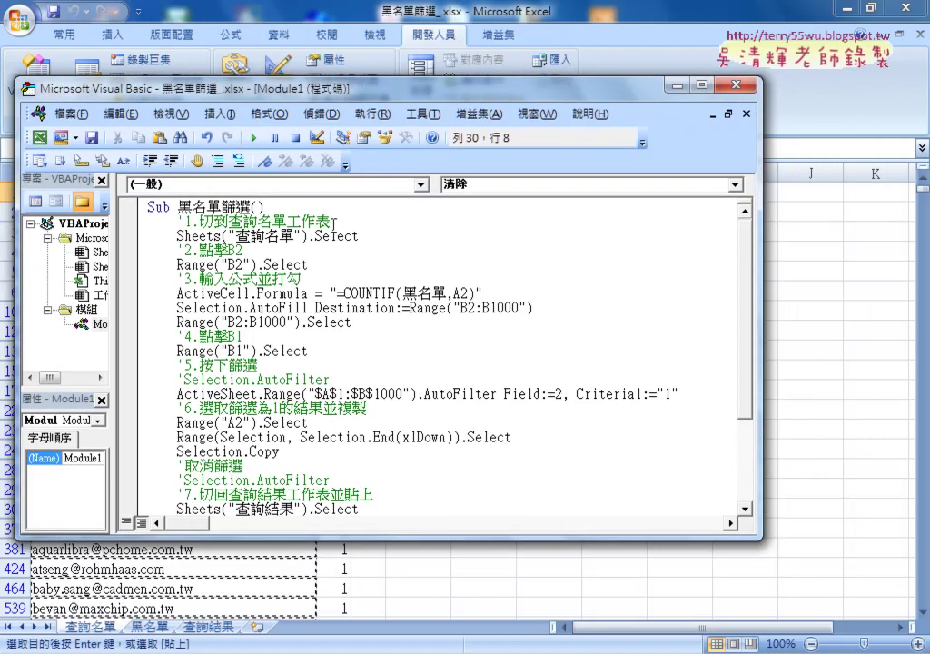
pyautogui.moveTo(266, 220); pyautogui.dragTo(177, 221)
pyautogui.click(256, 249)
pyautogui.moveTo(256, 249); pyautogui.dragTo(147, 249)
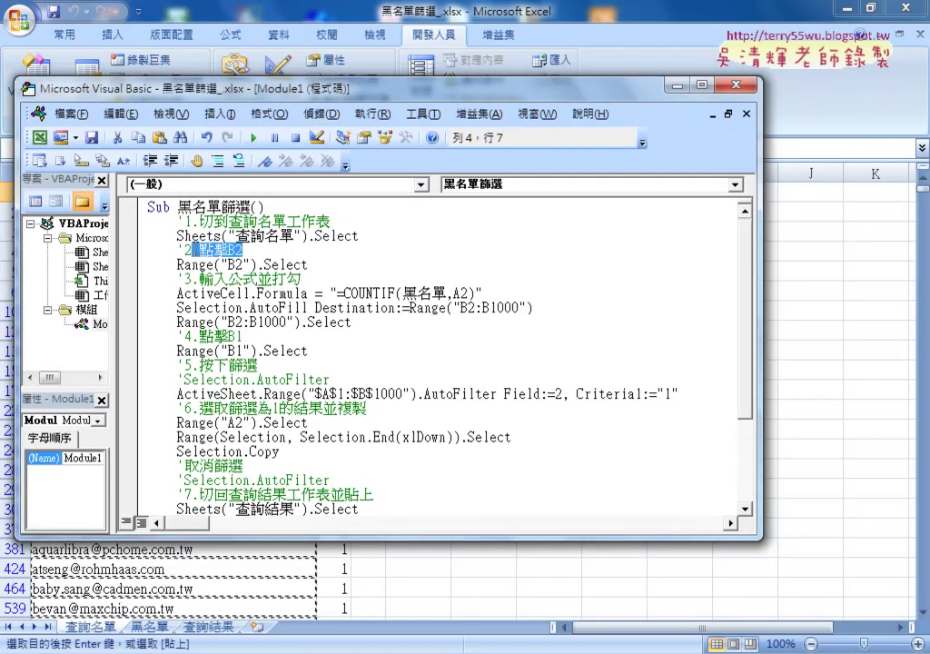
pyautogui.moveTo(300, 279); pyautogui.dragTo(177, 278)
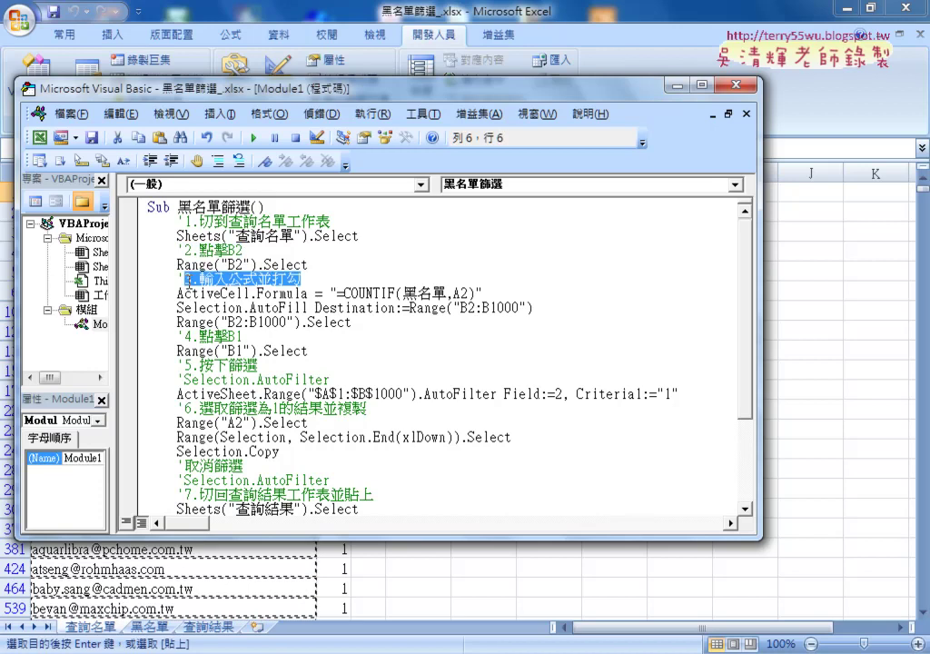
# Step: Highlight the AutoFilter line's ActiveSheet, $A$1:$B$1000 range and .AutoFilter call
pyautogui.scroll(-1, 338, 312)
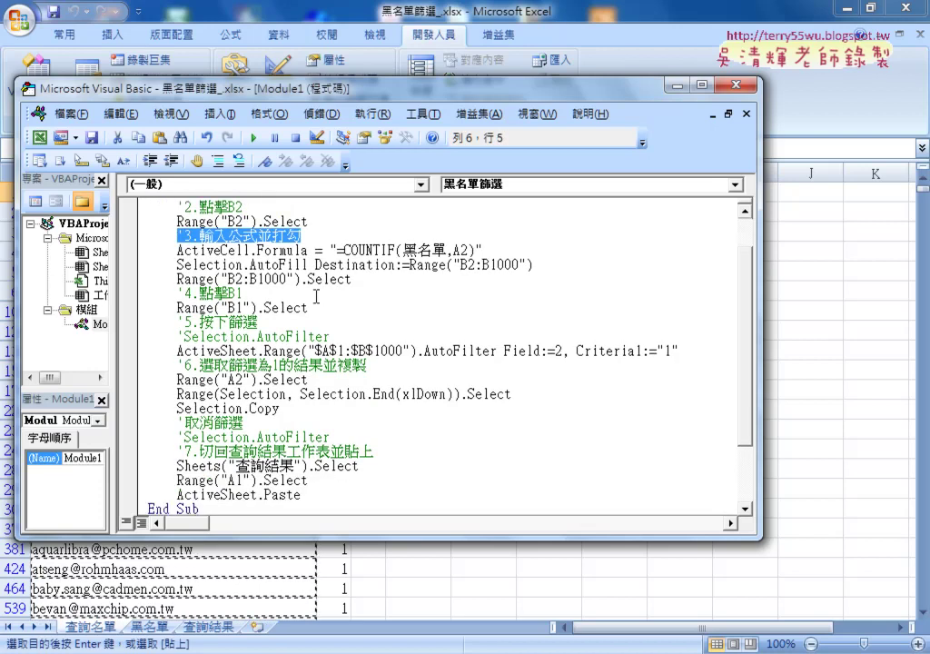
pyautogui.scroll(-1, 305, 314)
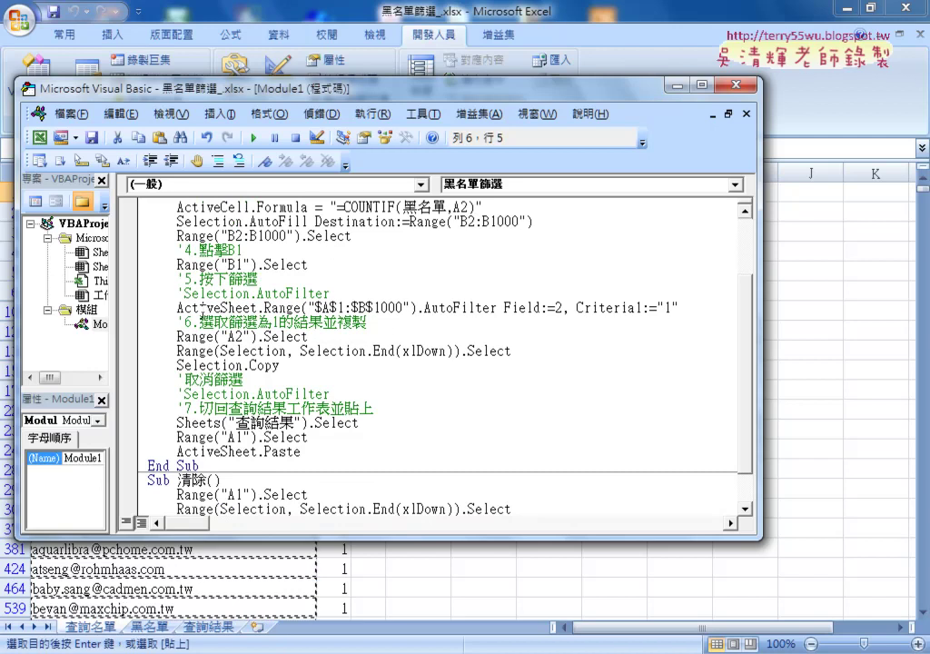
pyautogui.moveTo(177, 308); pyautogui.dragTo(418, 308)
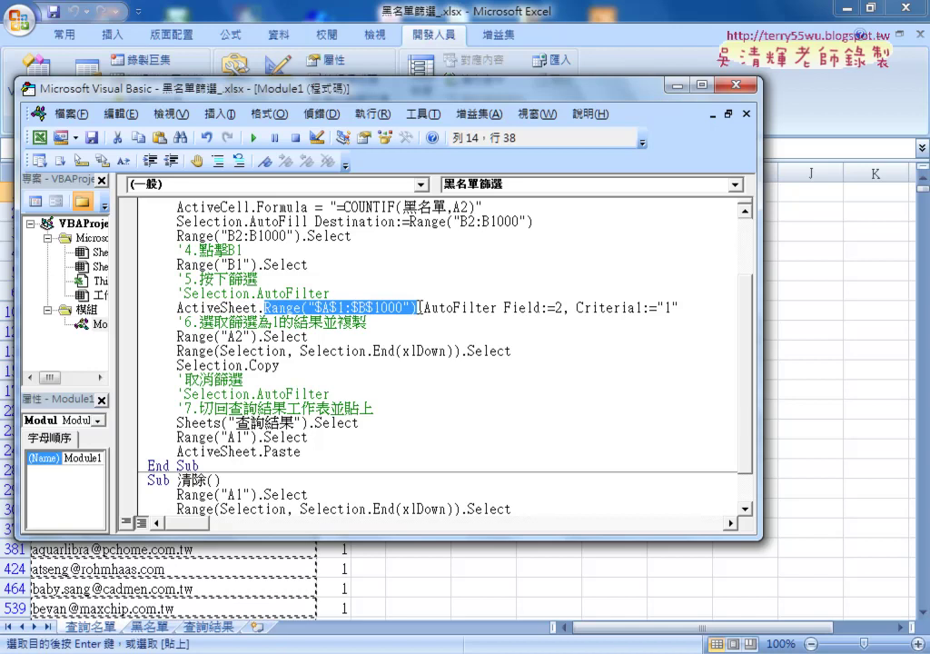
pyautogui.moveTo(497, 309); pyautogui.dragTo(424, 309)
pyautogui.moveTo(380, 88)
pyautogui.mouseDown()
pyautogui.moveTo(383, 118)
pyautogui.moveTo(475, 138)
pyautogui.mouseUp()
pyautogui.click(279, 35)
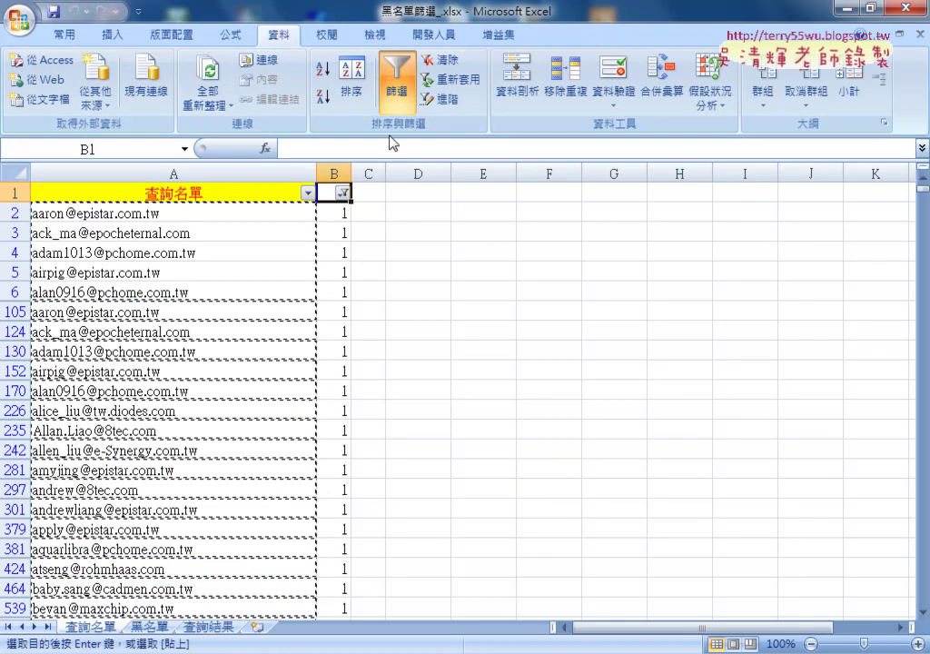
pyautogui.click(433, 34)
pyautogui.click(36, 82)
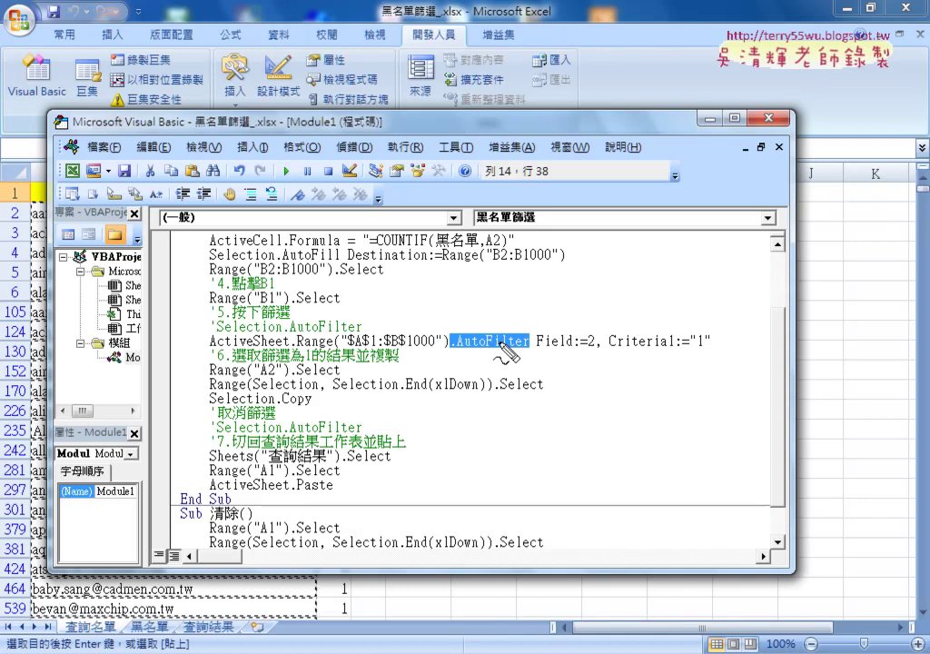
pyautogui.moveTo(539, 347); pyautogui.dragTo(571, 347)
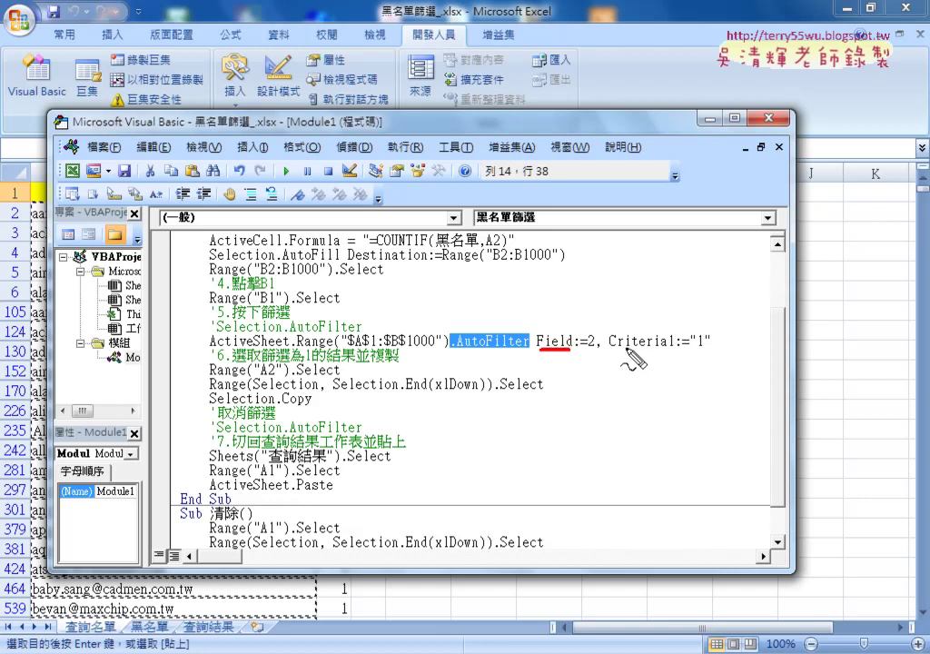
pyautogui.moveTo(620, 347)
pyautogui.mouseDown()
pyautogui.moveTo(676, 342)
pyautogui.moveTo(672, 356)
pyautogui.moveTo(710, 355)
pyautogui.mouseUp()
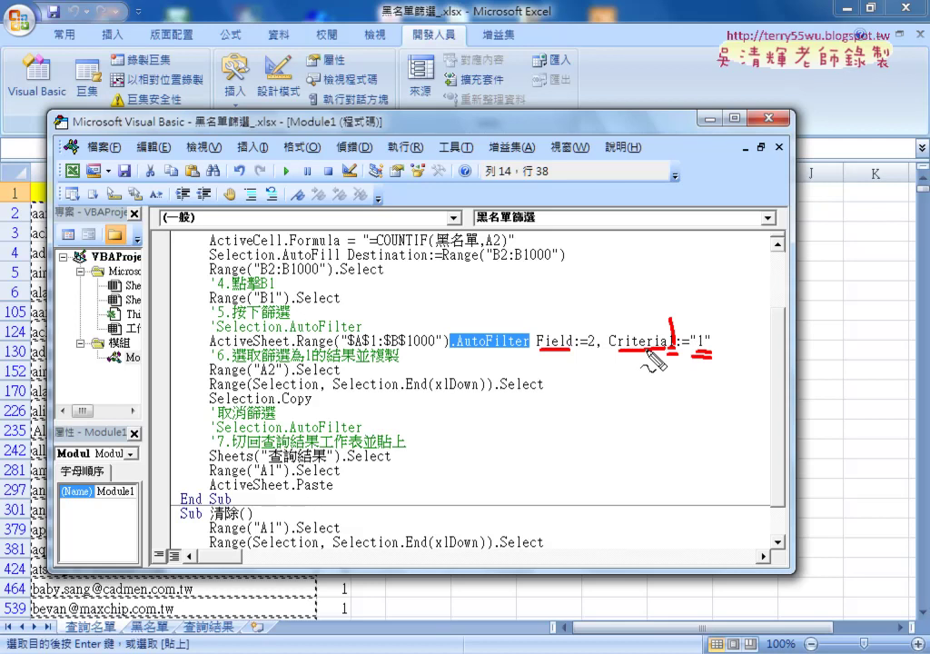
pyautogui.moveTo(661, 329); pyautogui.dragTo(672, 345)
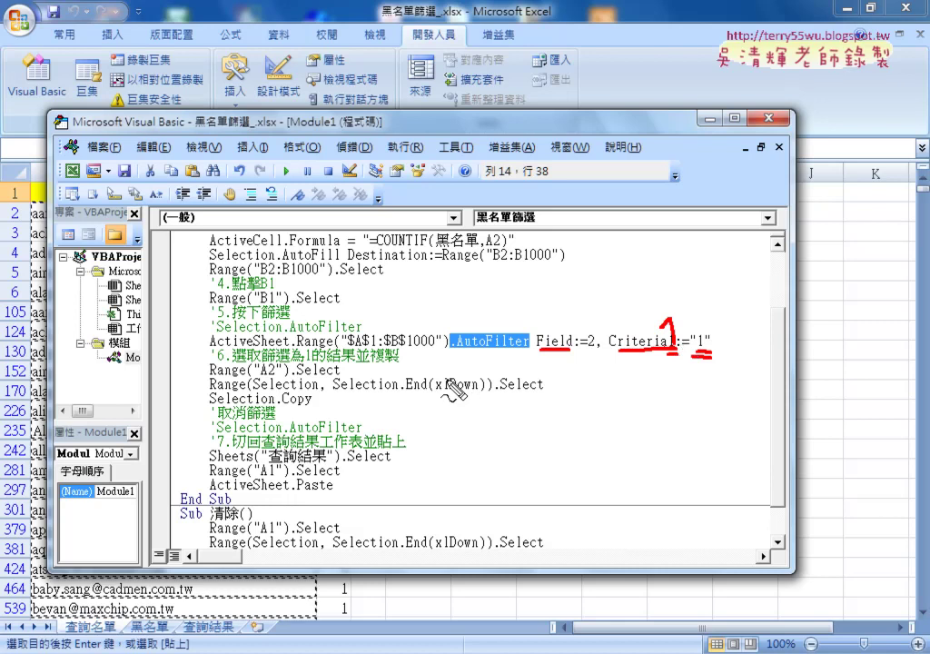
pyautogui.moveTo(286, 409); pyautogui.dragTo(315, 408)
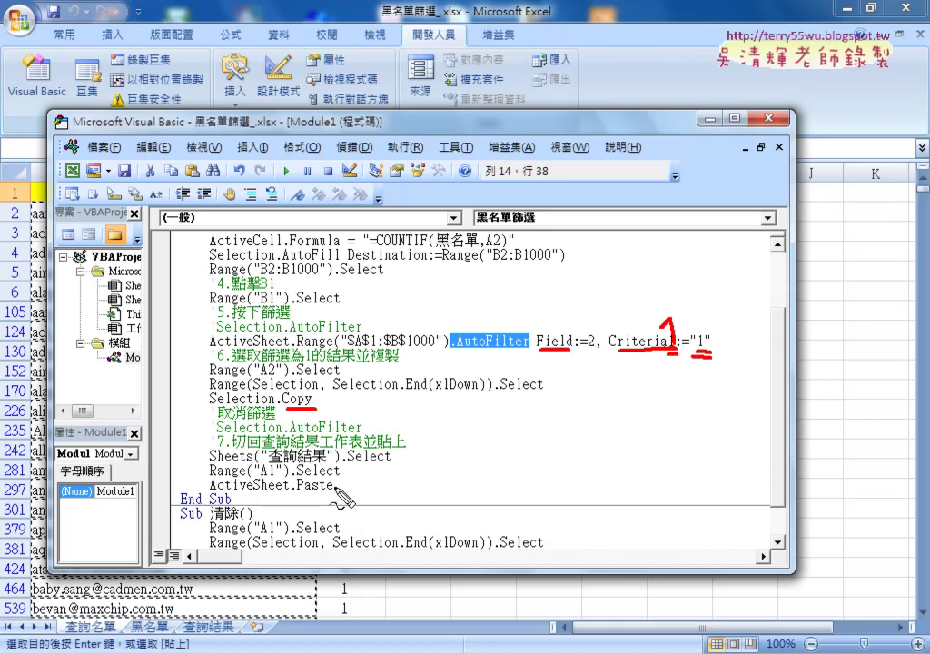
pyautogui.press('Escape')
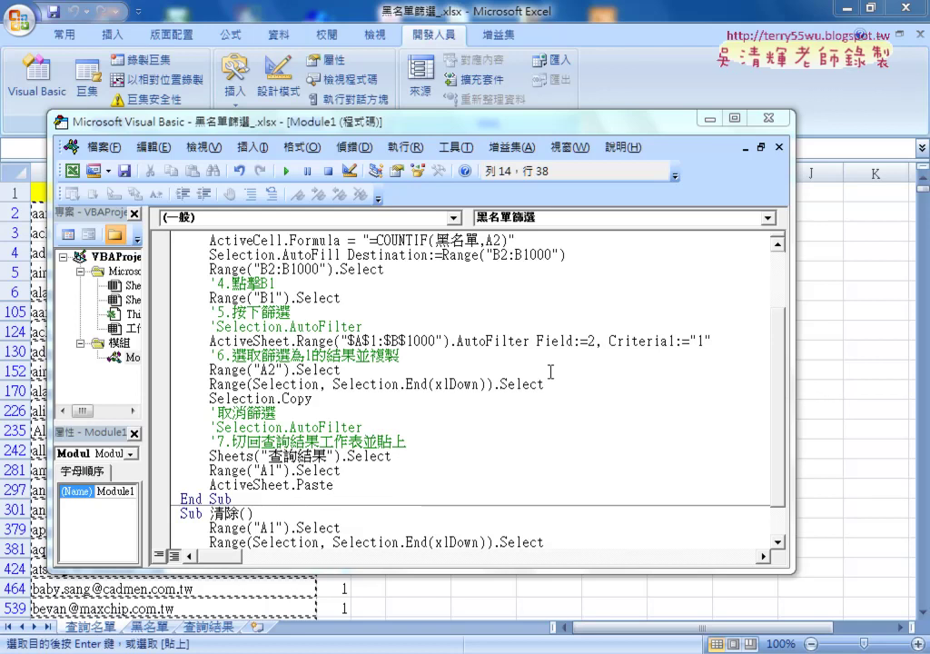
pyautogui.click(811, 124)
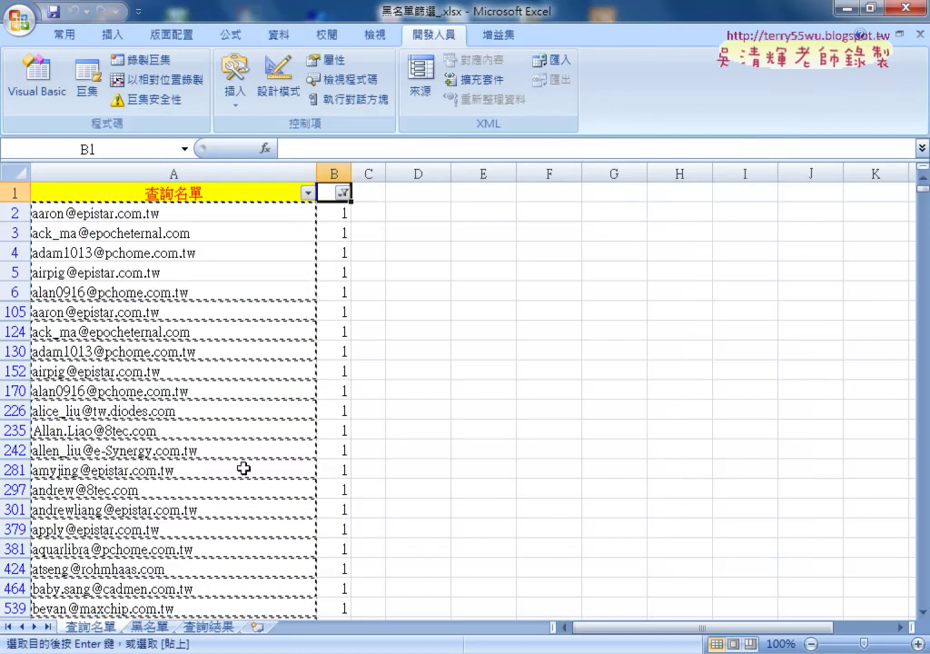
# Step: On 查詢結果, clear column A, rerun 黑名單篩選, then clear the pasted matches again
pyautogui.click(209, 626)
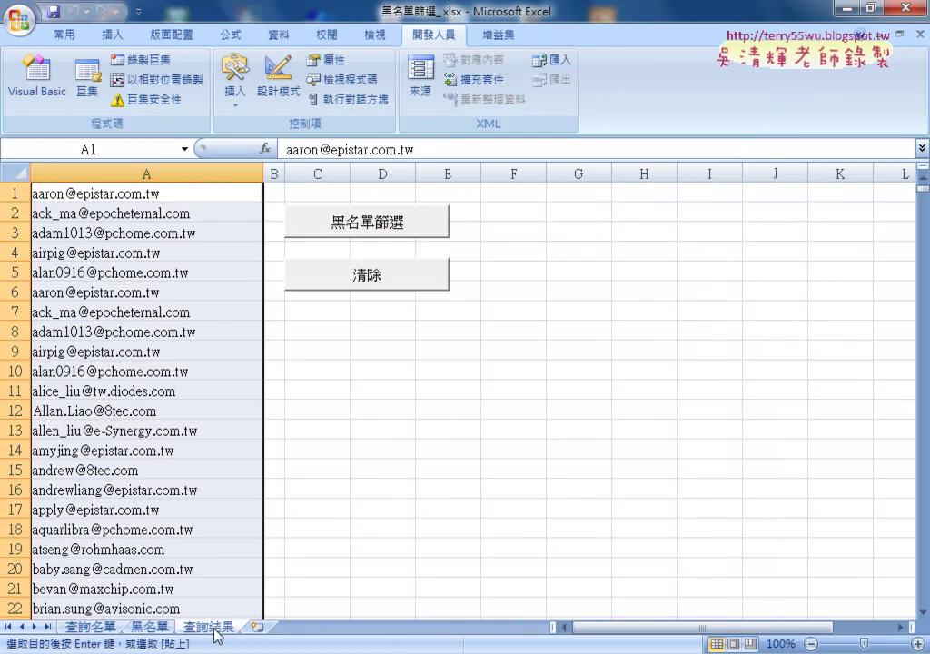
pyautogui.click(363, 274)
pyautogui.click(371, 228)
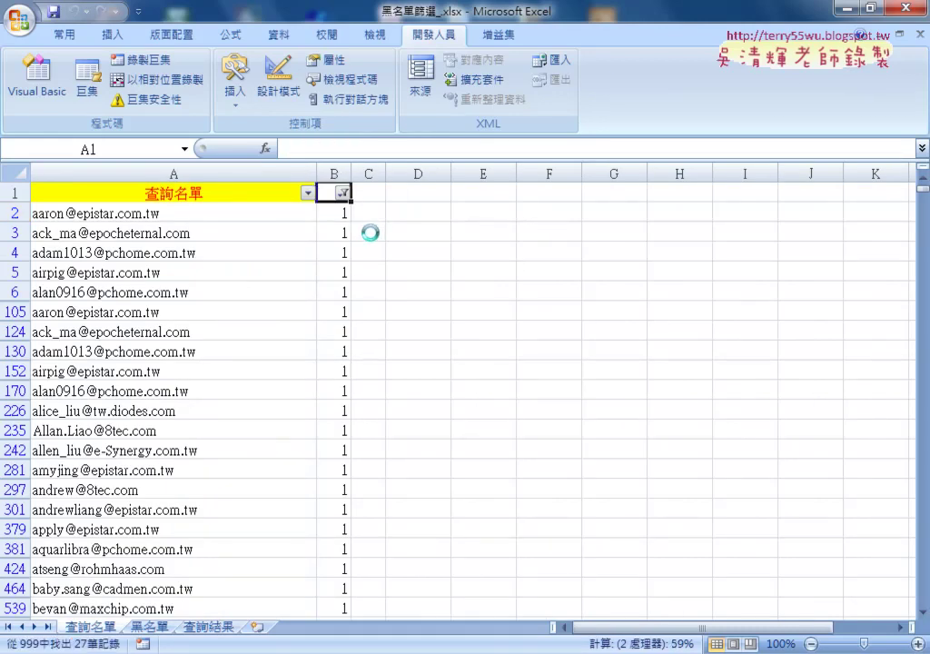
pyautogui.click(368, 272)
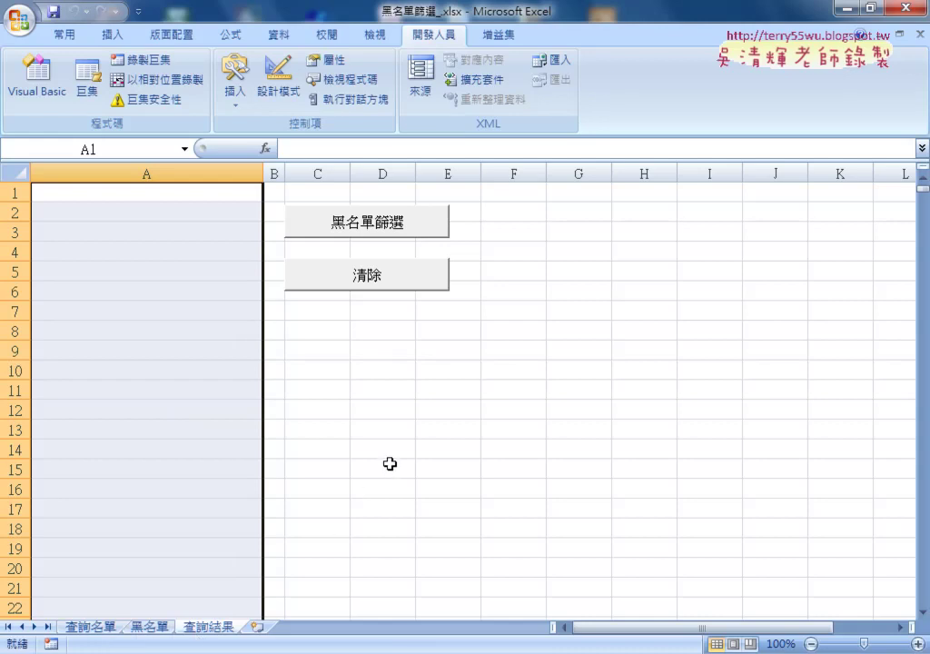
# Step: Remove the AutoFilter from the 查詢名單 sheet via 資料 > 篩選
pyautogui.click(92, 629)
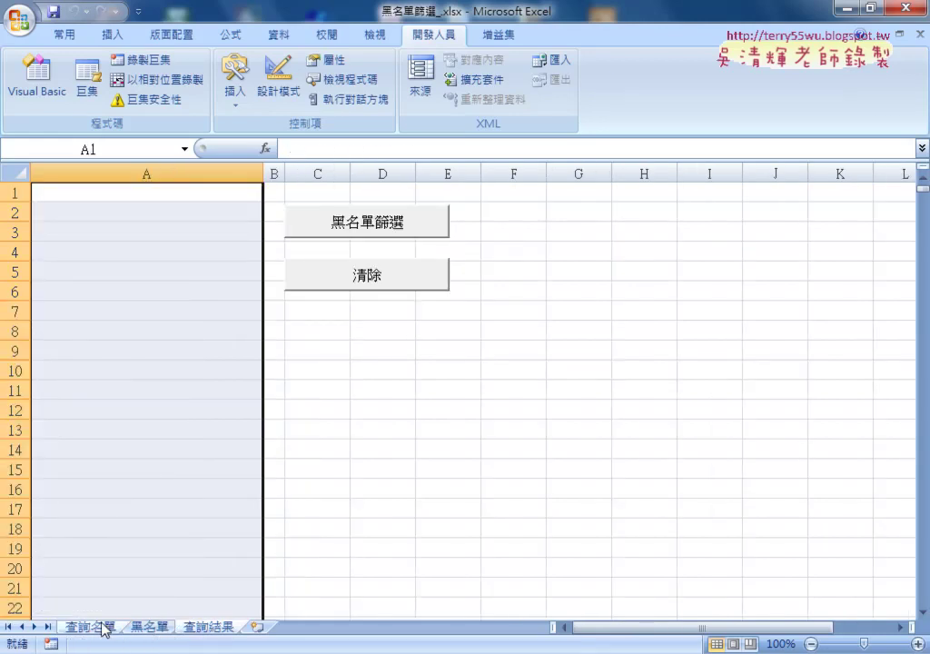
pyautogui.click(98, 627)
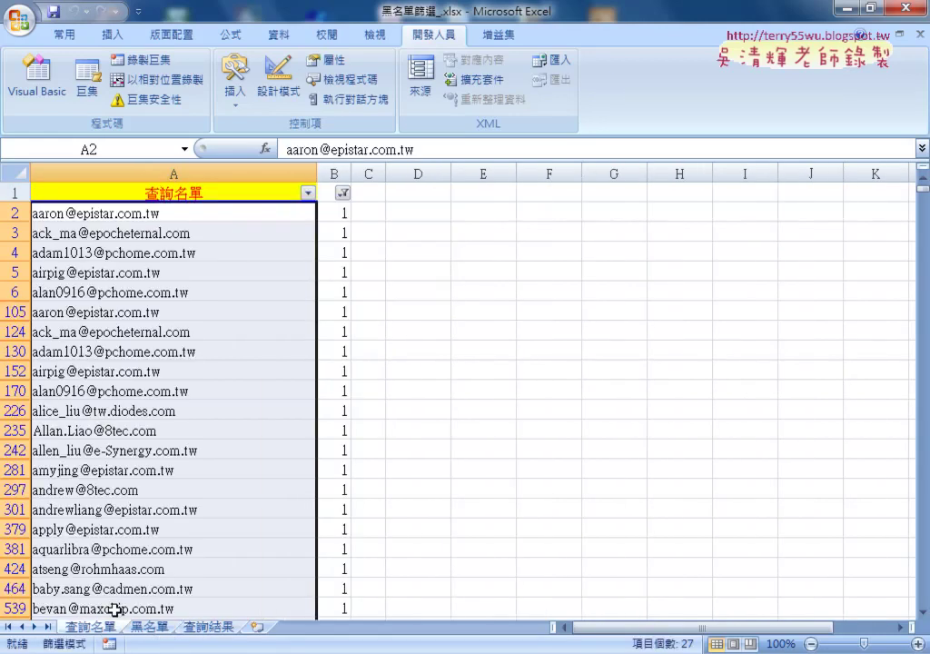
pyautogui.click(279, 34)
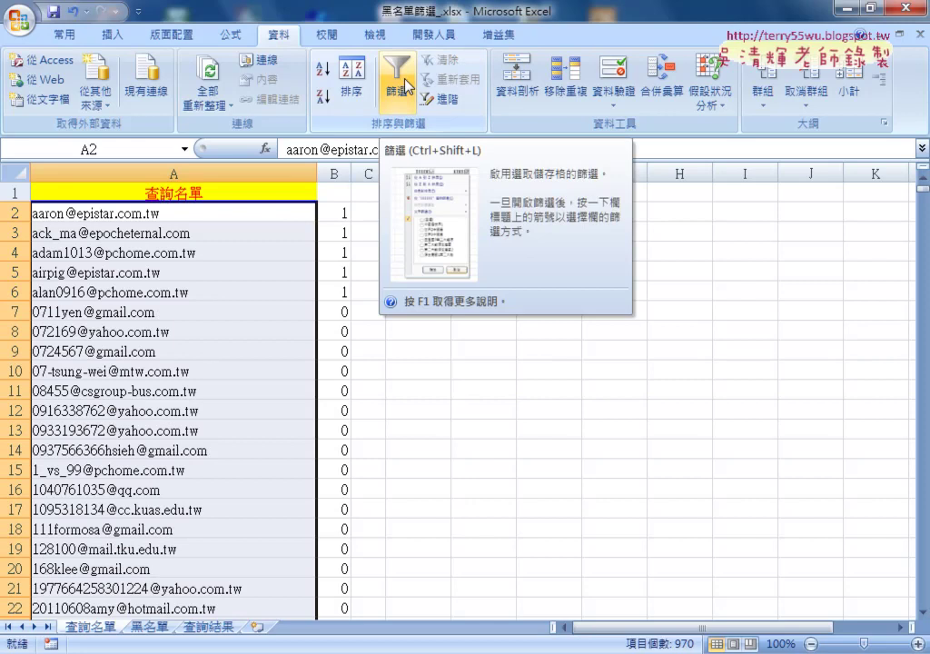
pyautogui.click(418, 389)
# Step: Check the cleared 查詢結果 sheet, then inspect B2's COUNTIF formula on 查詢名單
pyautogui.click(213, 628)
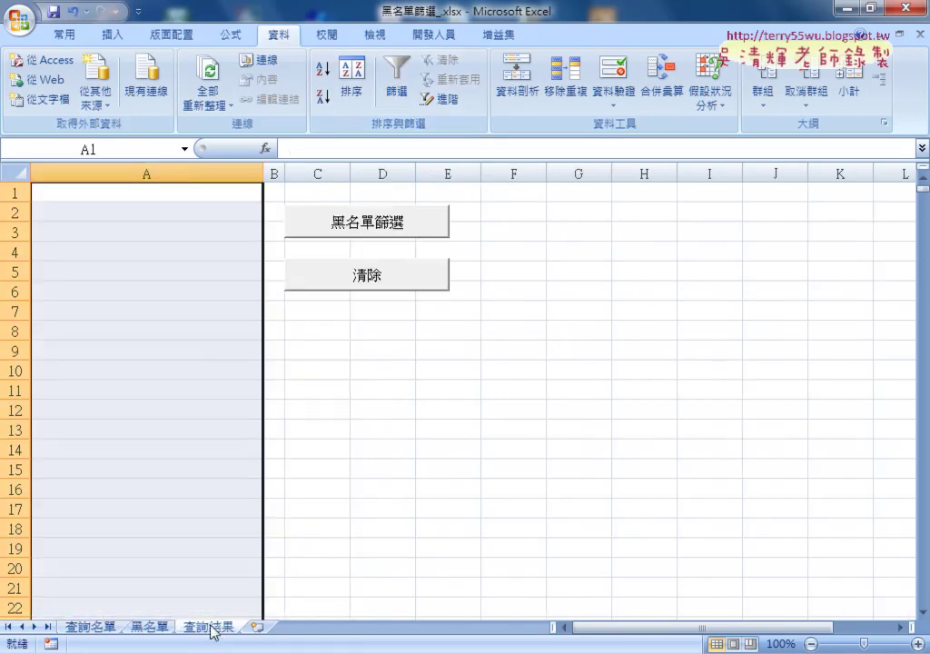
pyautogui.click(365, 427)
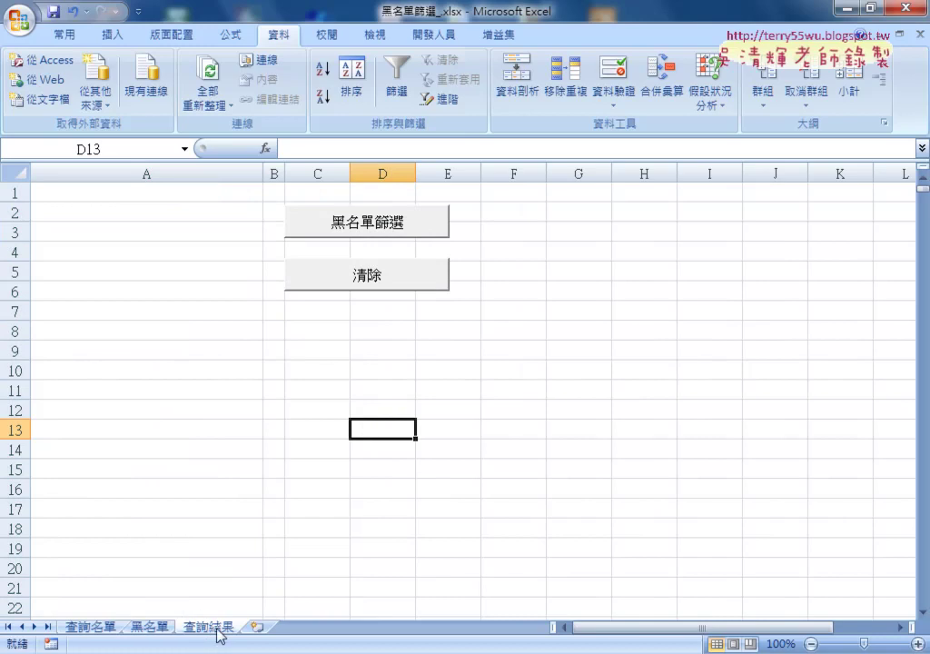
pyautogui.click(98, 628)
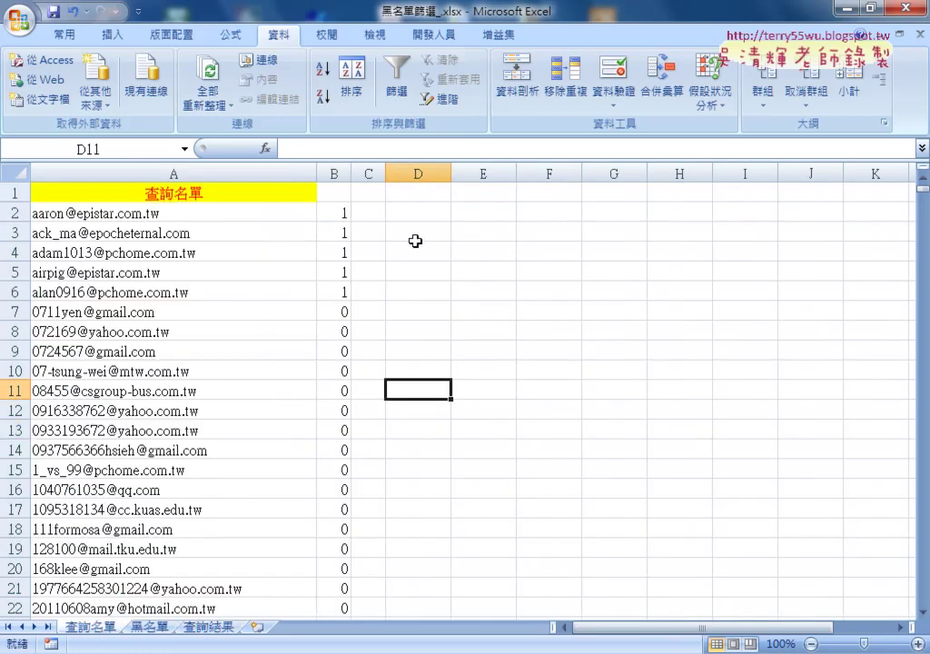
pyautogui.click(338, 213)
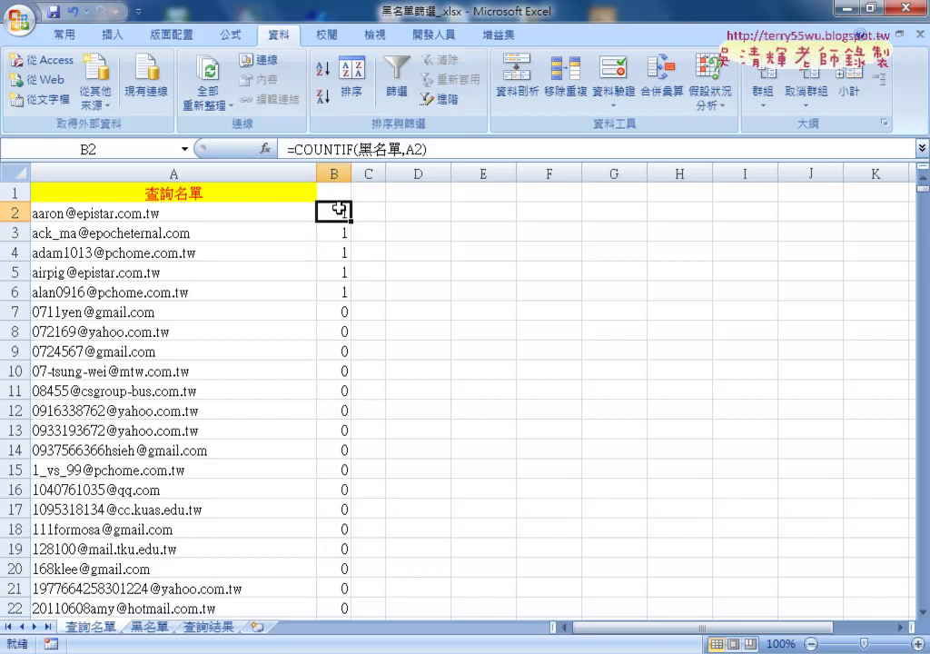
# Step: Re-enter =COUNTIF(黑名單,A2) in B2, fill it down column B, and turn on 篩選 from B1
pyautogui.click(455, 235)
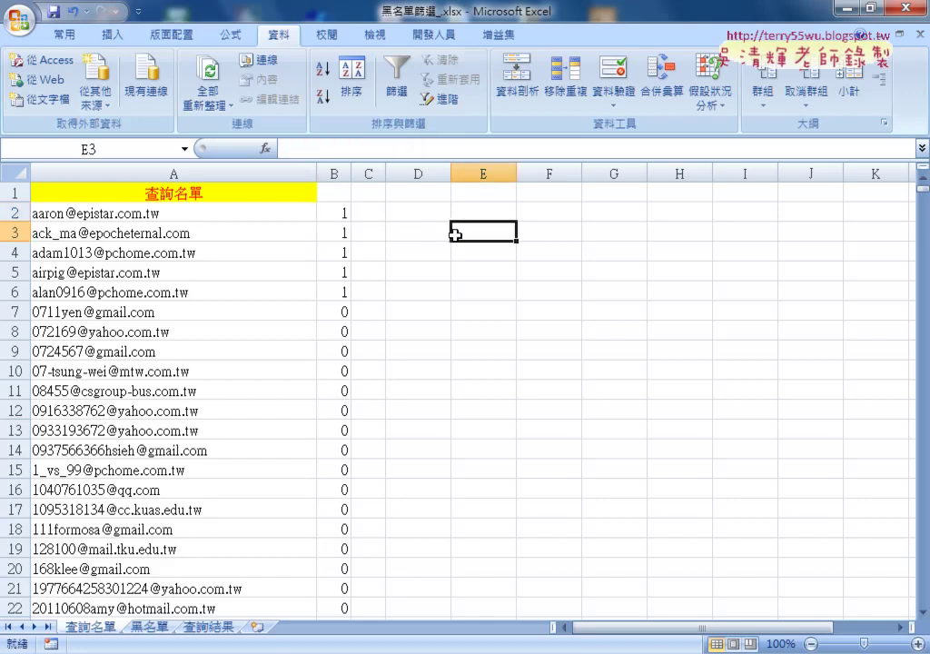
pyautogui.click(207, 627)
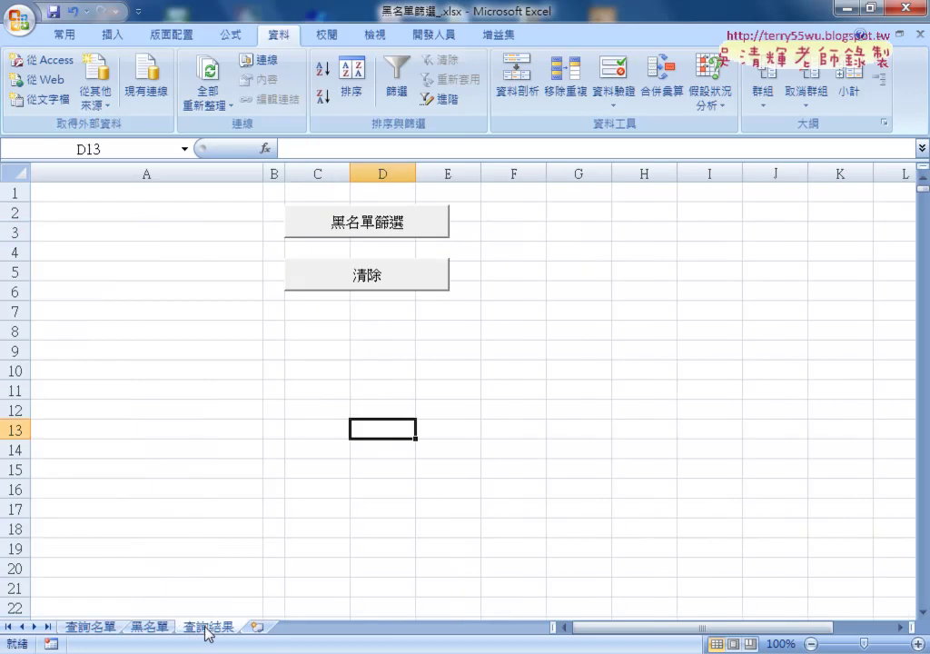
pyautogui.click(98, 628)
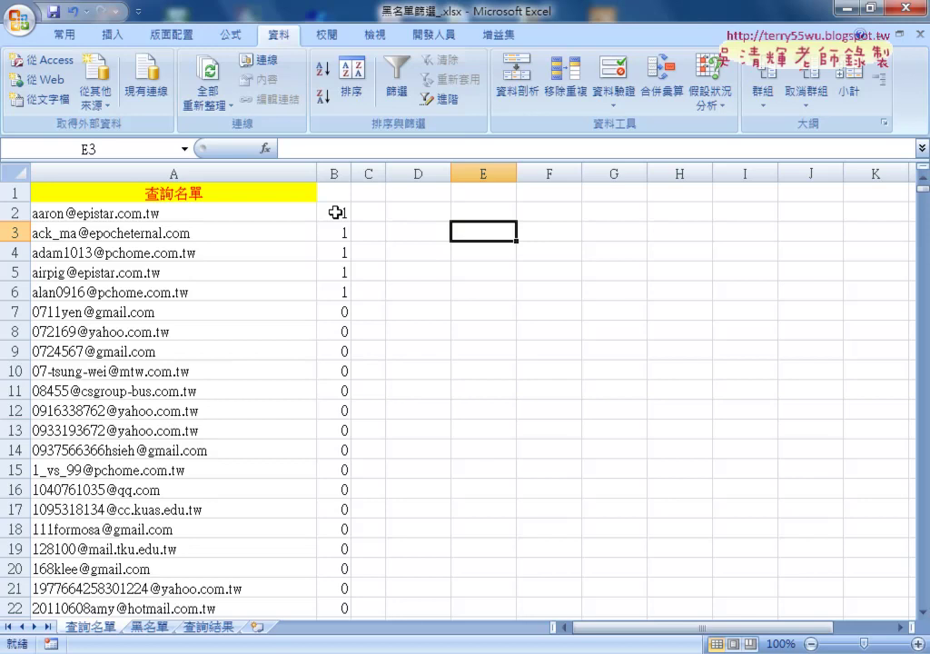
pyautogui.click(335, 212)
pyautogui.click(300, 148)
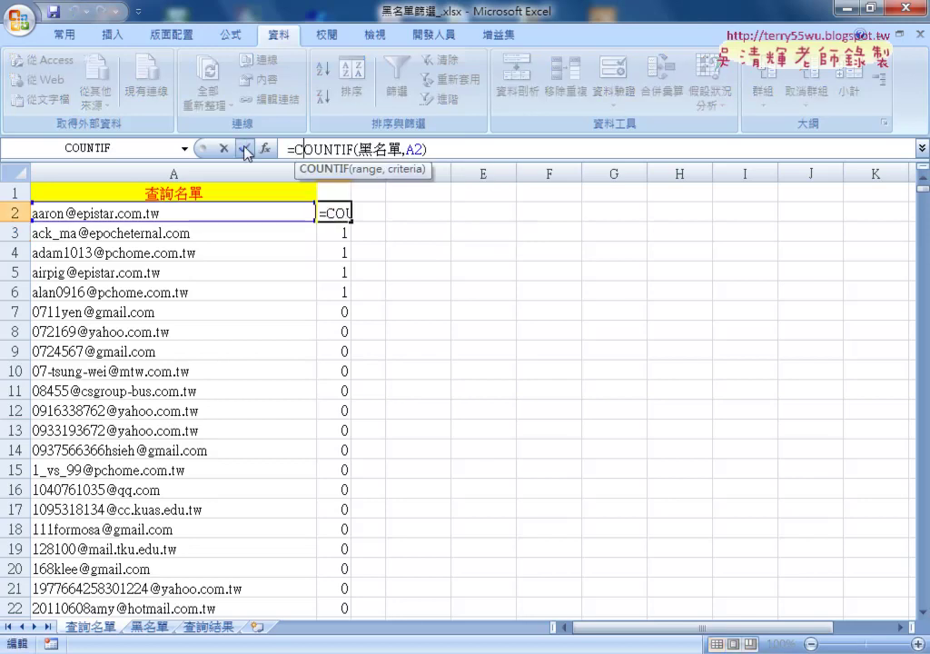
pyautogui.click(244, 148)
pyautogui.doubleClick(350, 221)
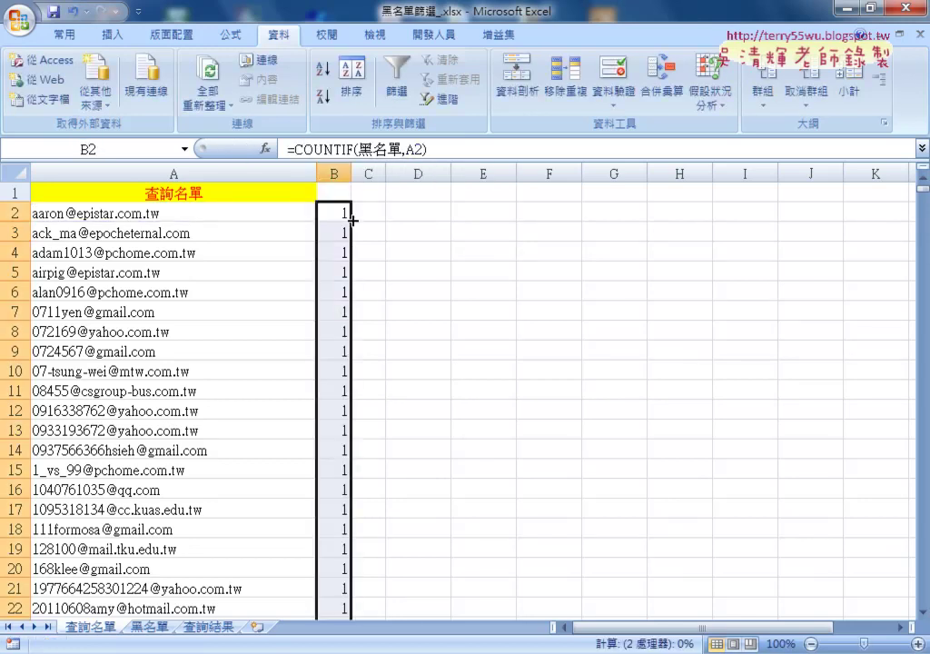
pyautogui.click(334, 192)
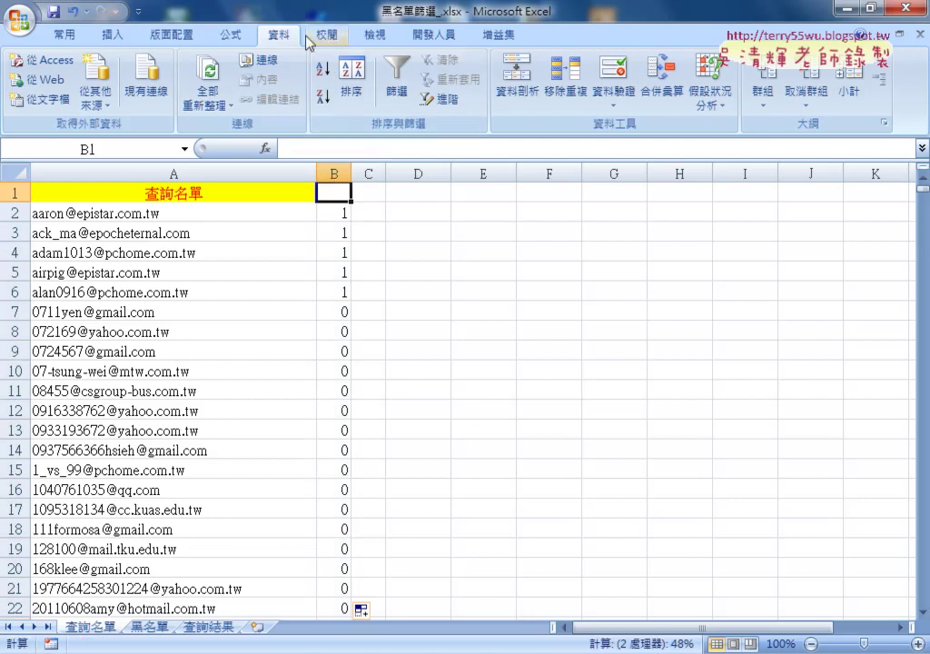
pyautogui.click(396, 80)
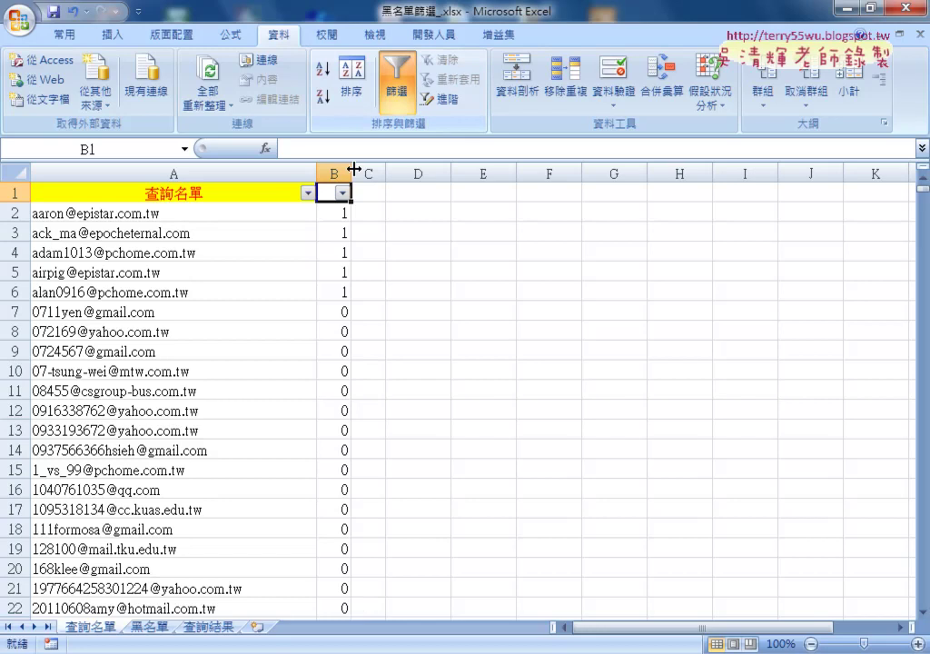
# Step: Filter column B to 1 and select the 27 matching emails from A2 down
pyautogui.click(341, 192)
pyautogui.click(197, 345)
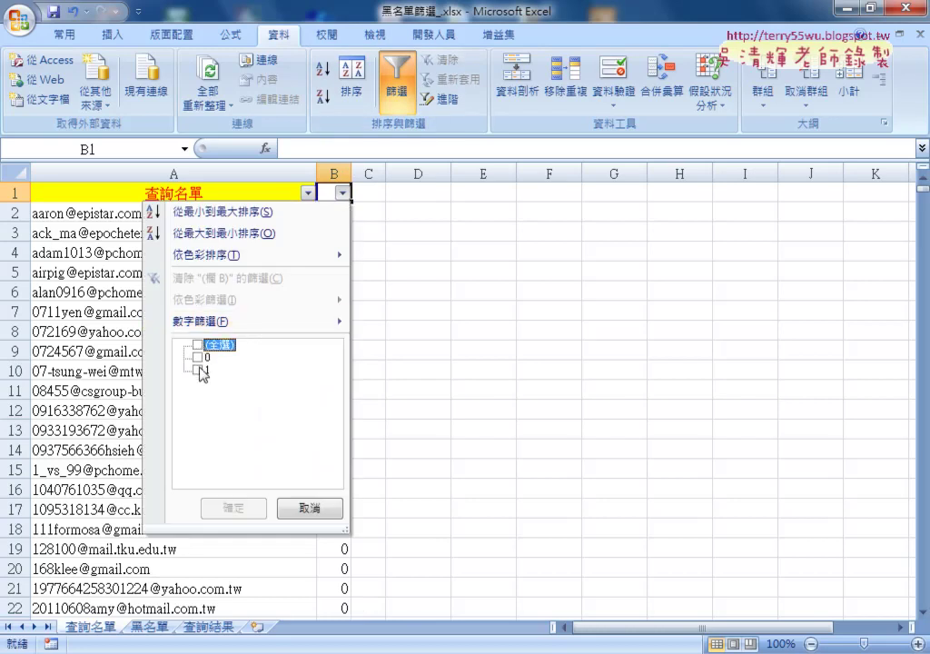
pyautogui.click(197, 370)
pyautogui.click(234, 507)
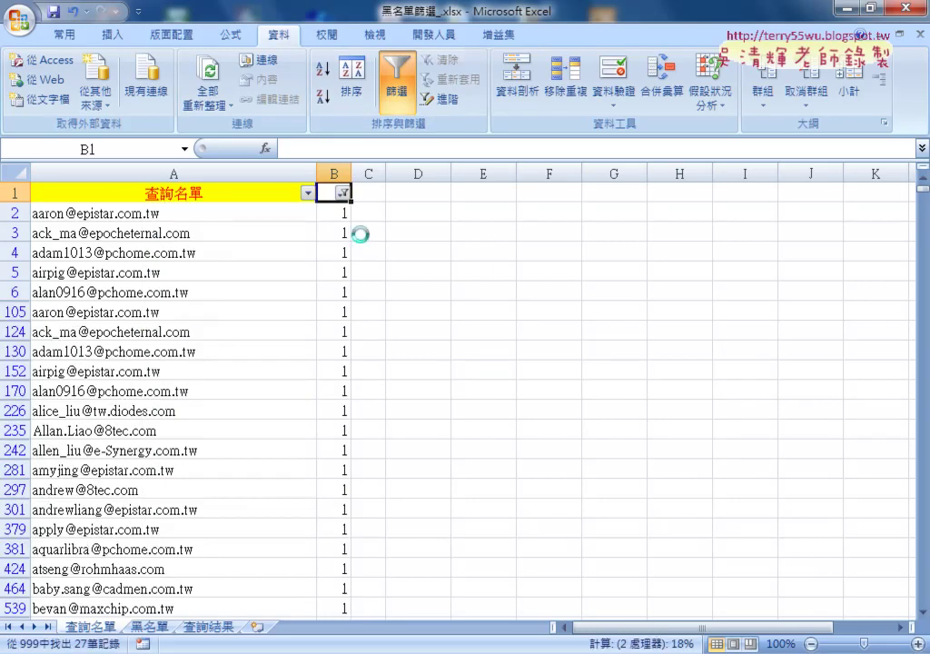
pyautogui.click(211, 208)
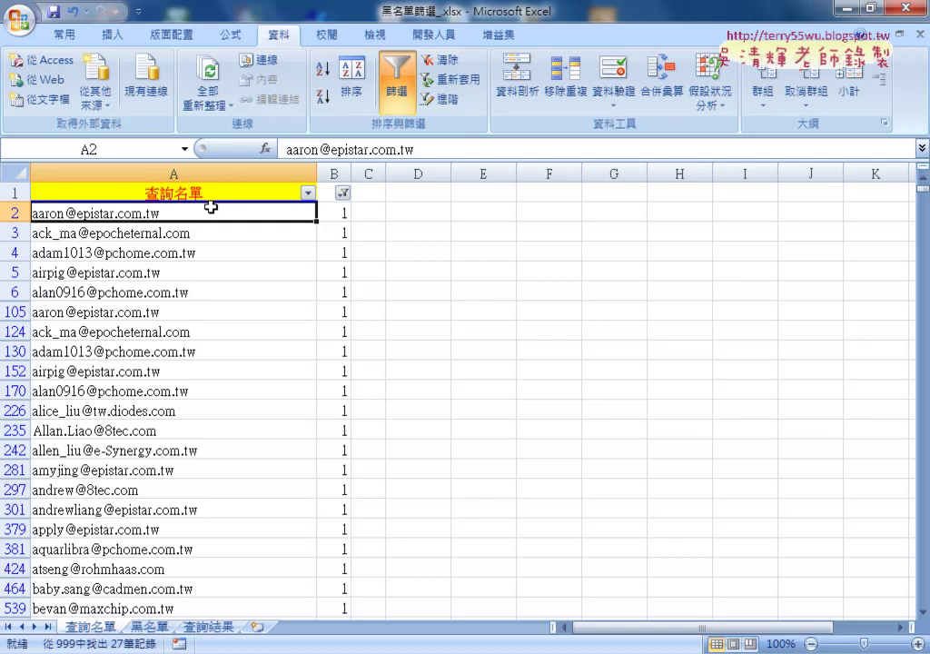
pyautogui.hotkey('ctrl', 'shift', 'Down')
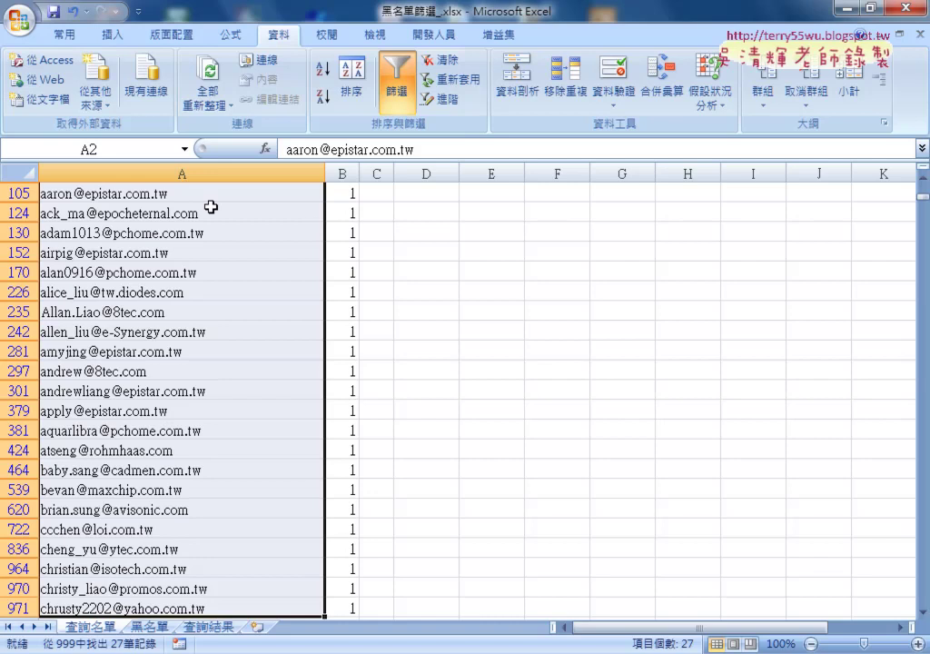
# Step: Turn off the filter and open the 黑名單篩選 macro code in Visual Basic
pyautogui.click(396, 89)
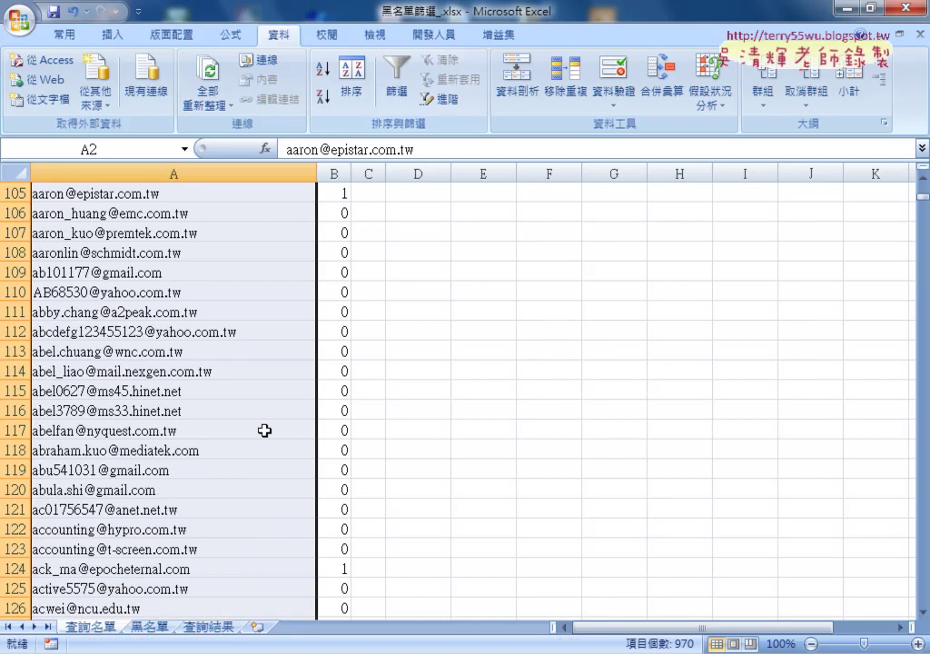
pyautogui.click(432, 36)
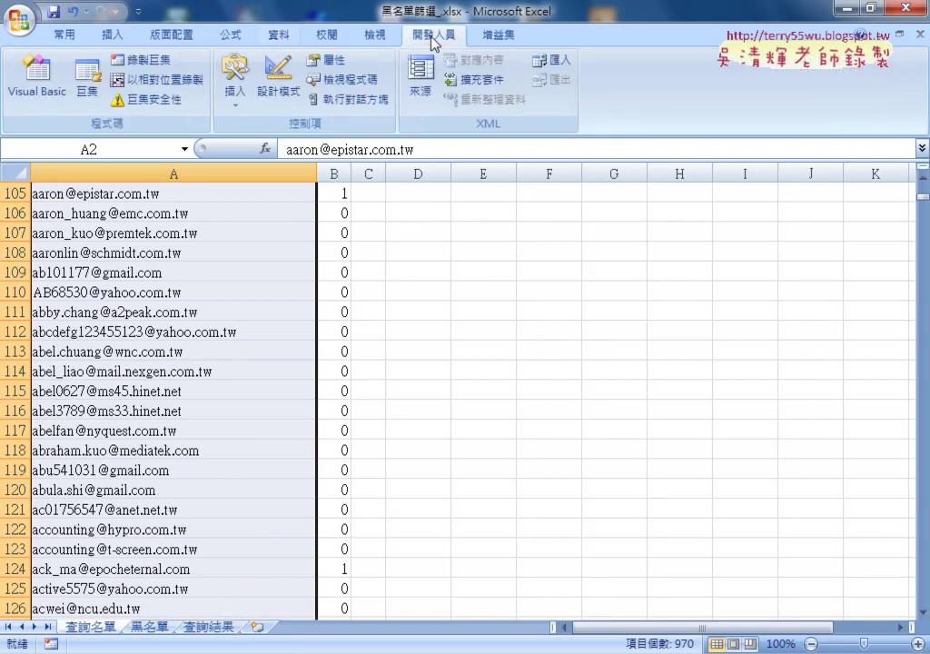
pyautogui.click(36, 86)
pyautogui.click(291, 312)
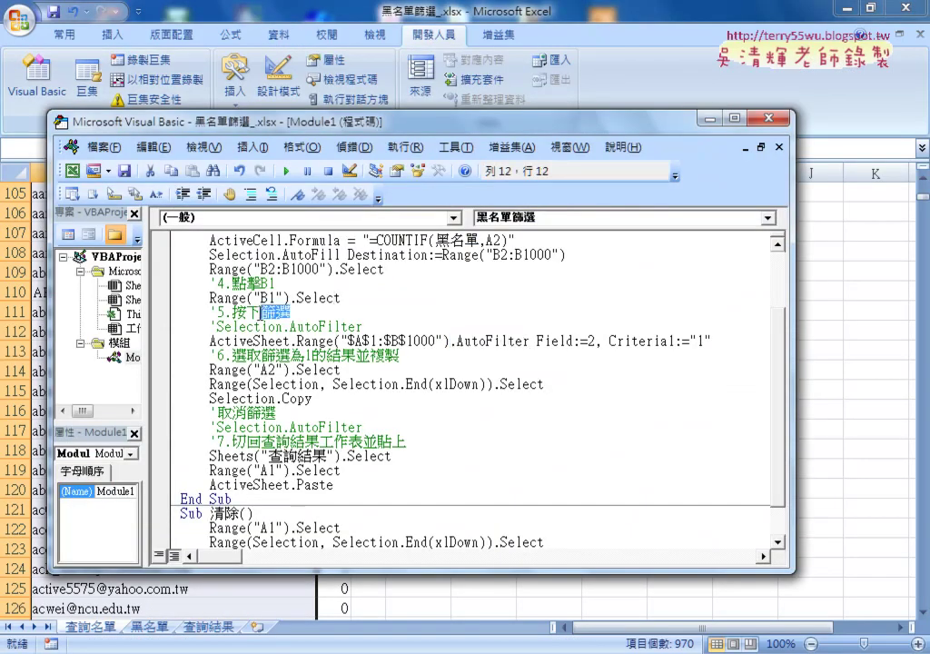